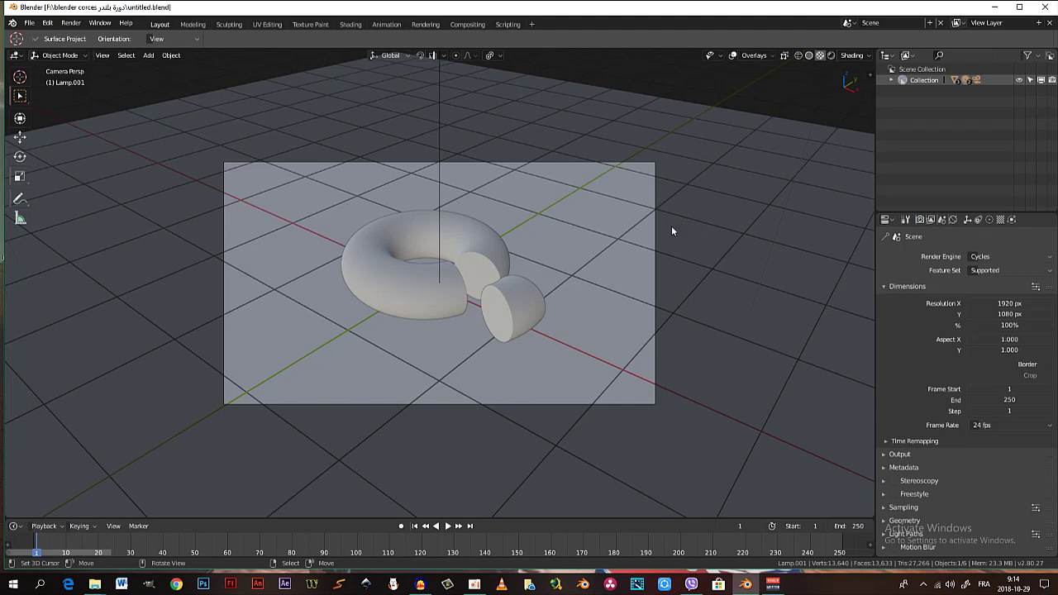
Preview the camera view in rendered shading, return to solid shading, and open the torus's material settings
key(shift+z)
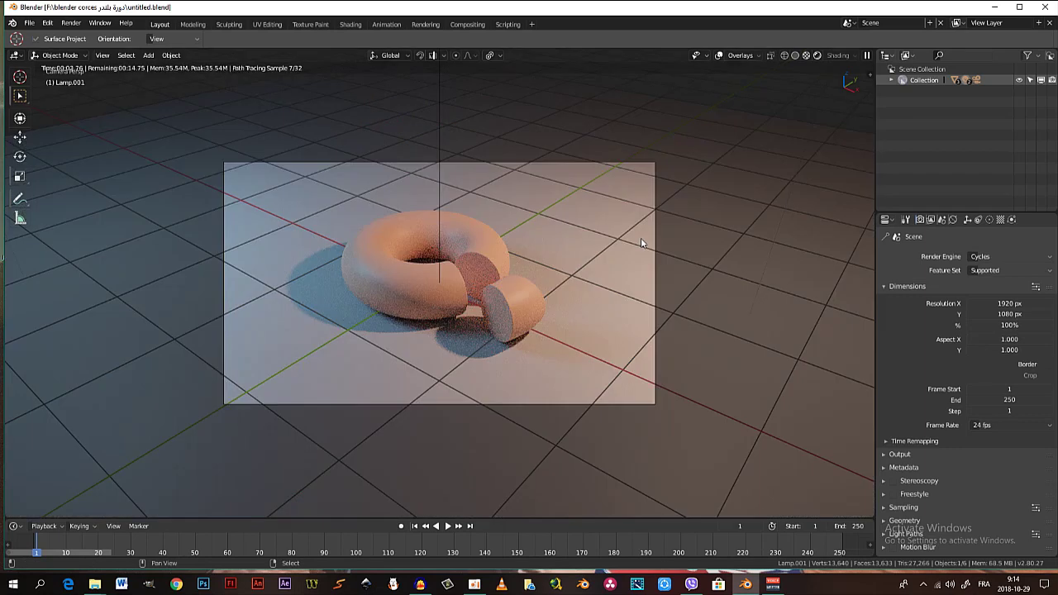
key(shift+z)
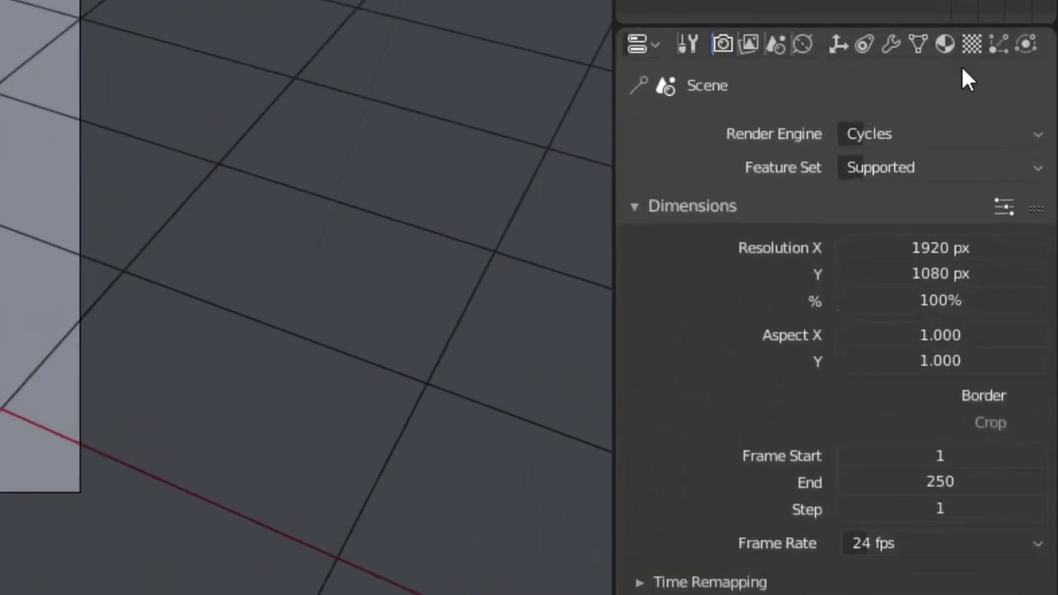
click(947, 44)
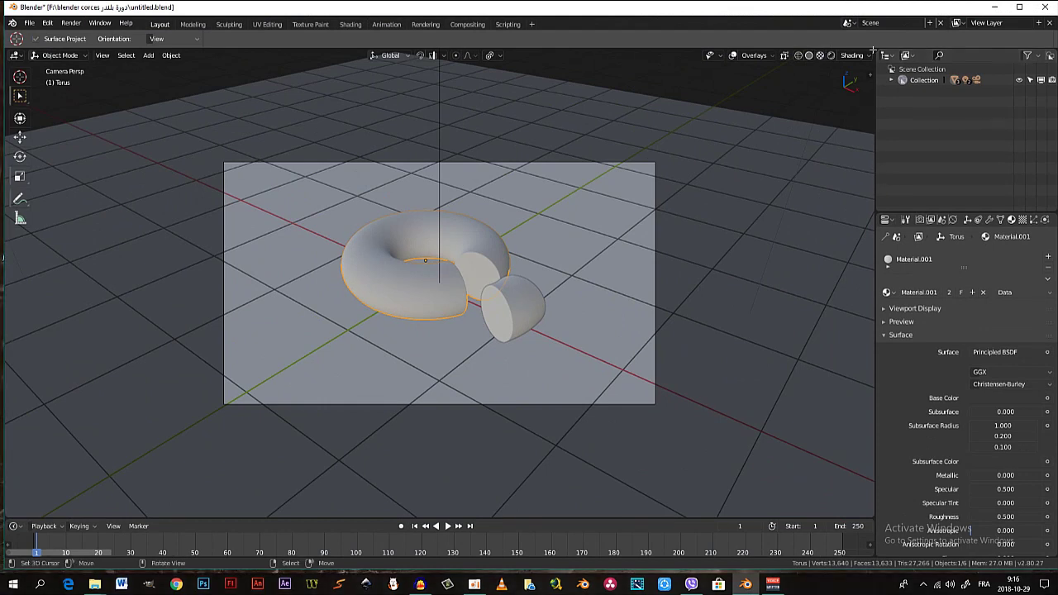
Split the 3D viewport into two stacked areas and turn the upper one into a shader node editor showing Material.001
drag(872, 50, 851, 281)
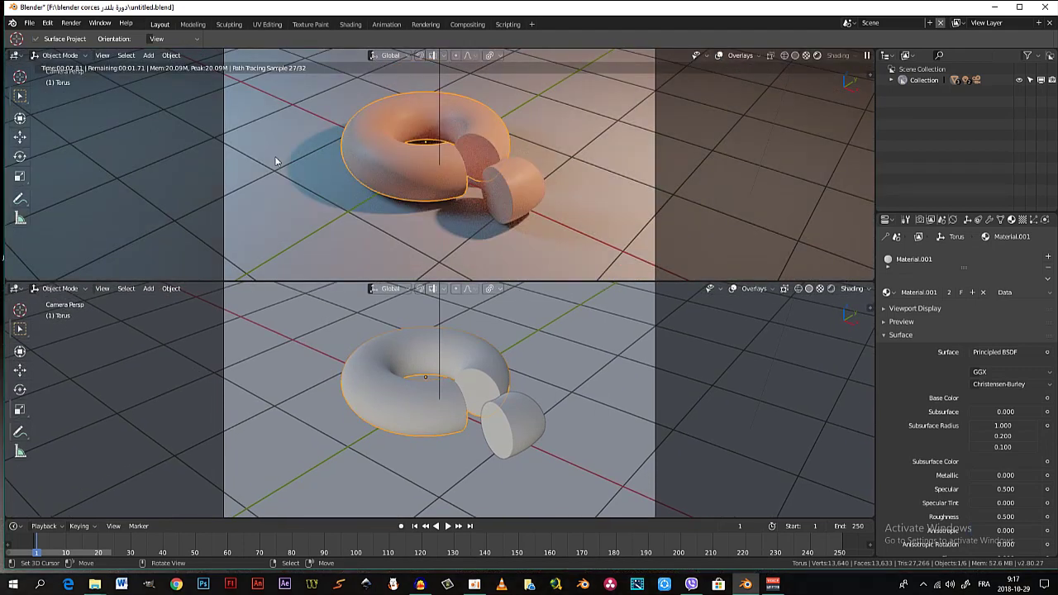
click(14, 55)
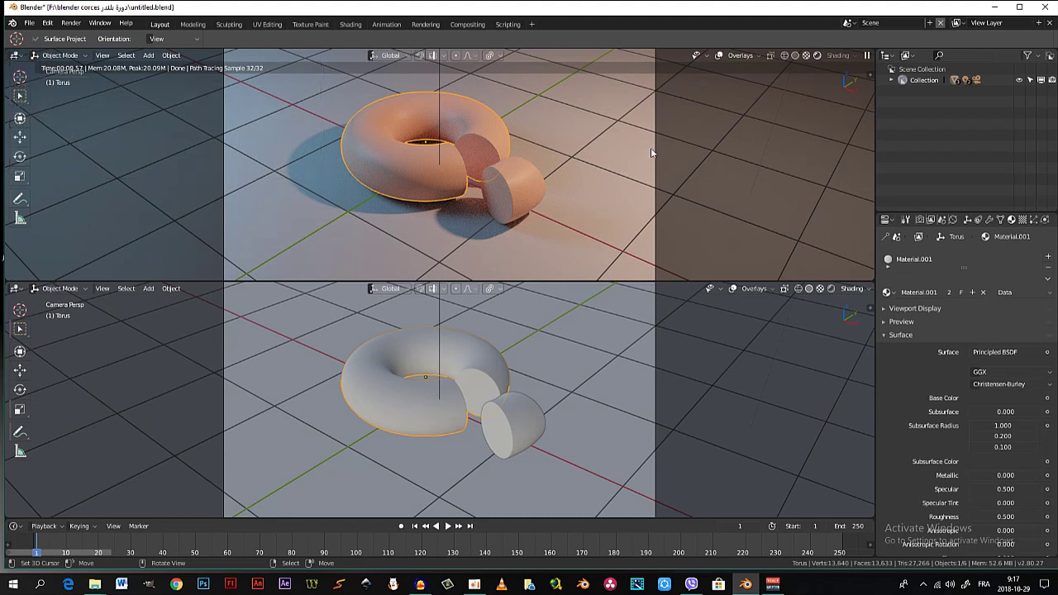
key(shift+F3)
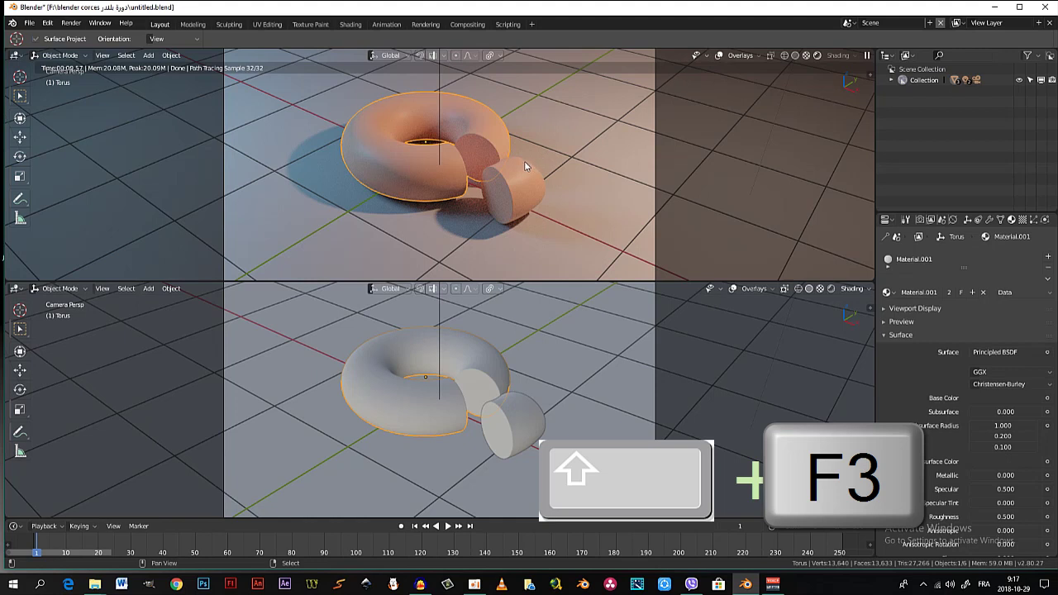
key(shift+F3)
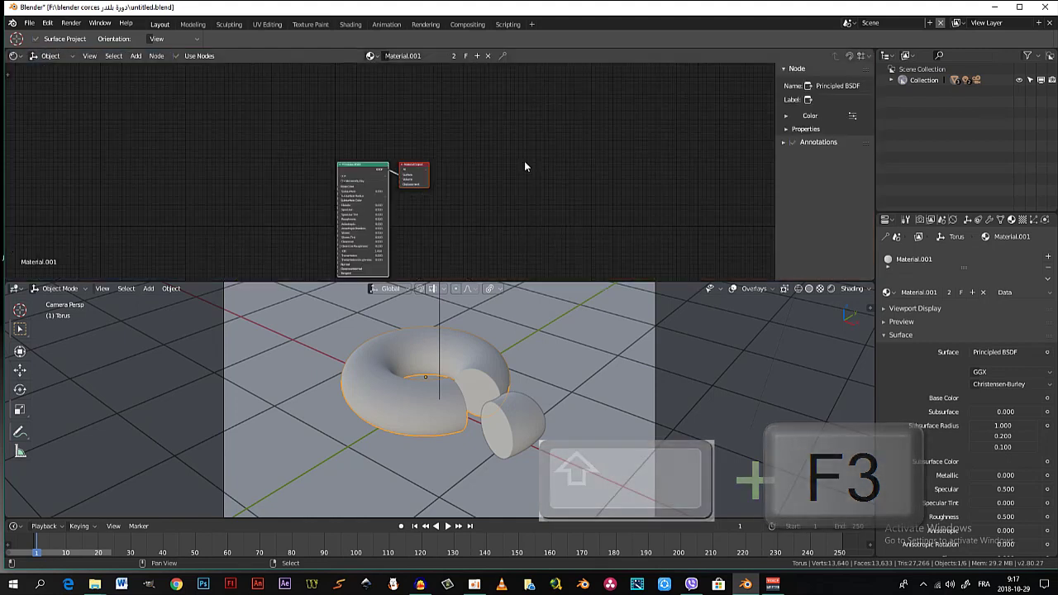
scroll(397, 196, up, 5)
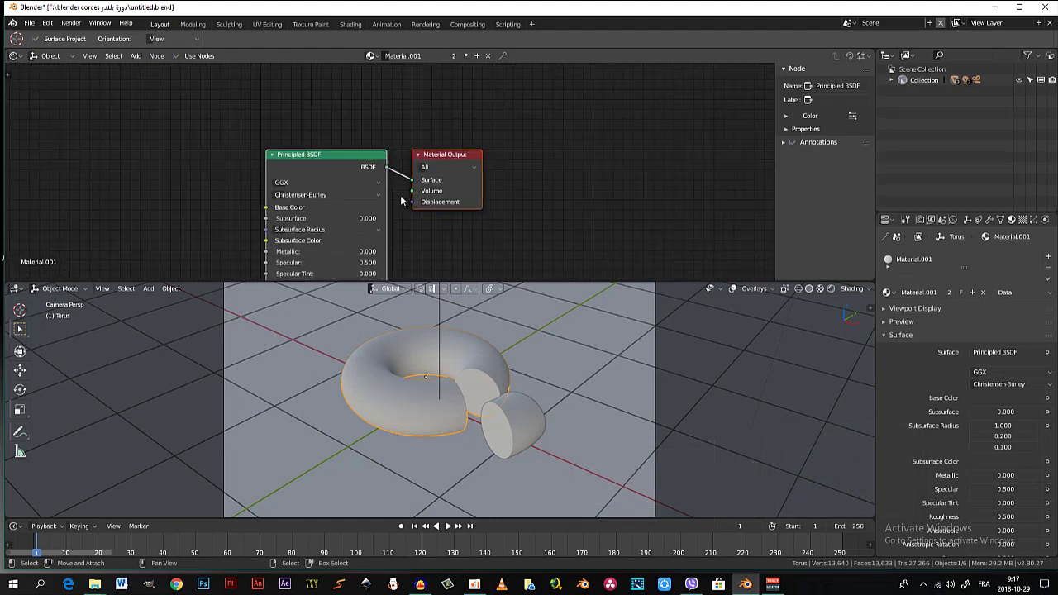
middle_drag(402, 193, 524, 154)
scroll(525, 153, down, 1)
Switch the lower viewport to rendered shading and move the Principled BSDF node a little farther from the Material Output node
key(shift+z)
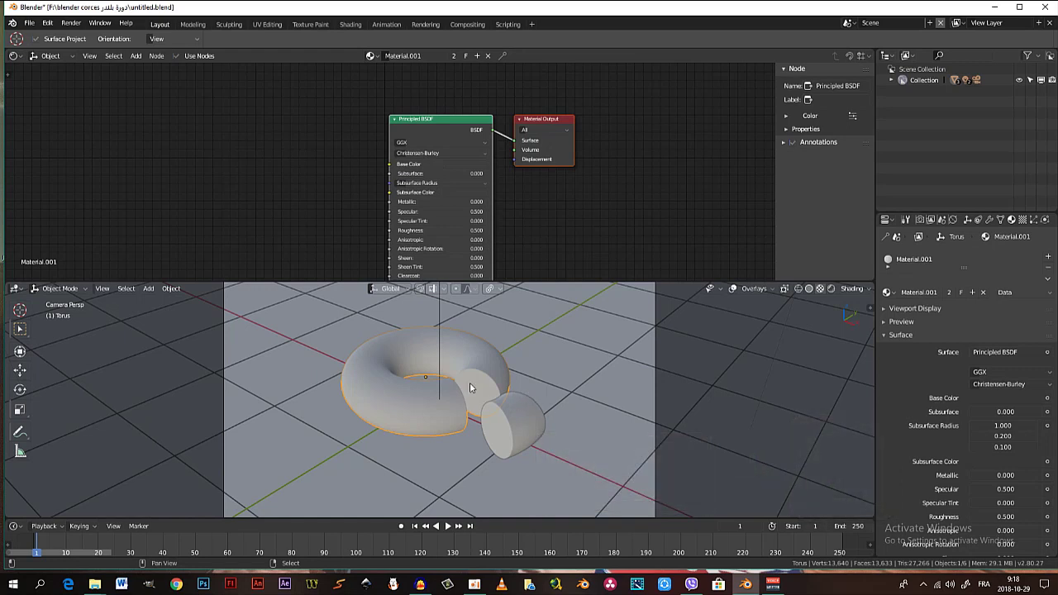
key(shift+z)
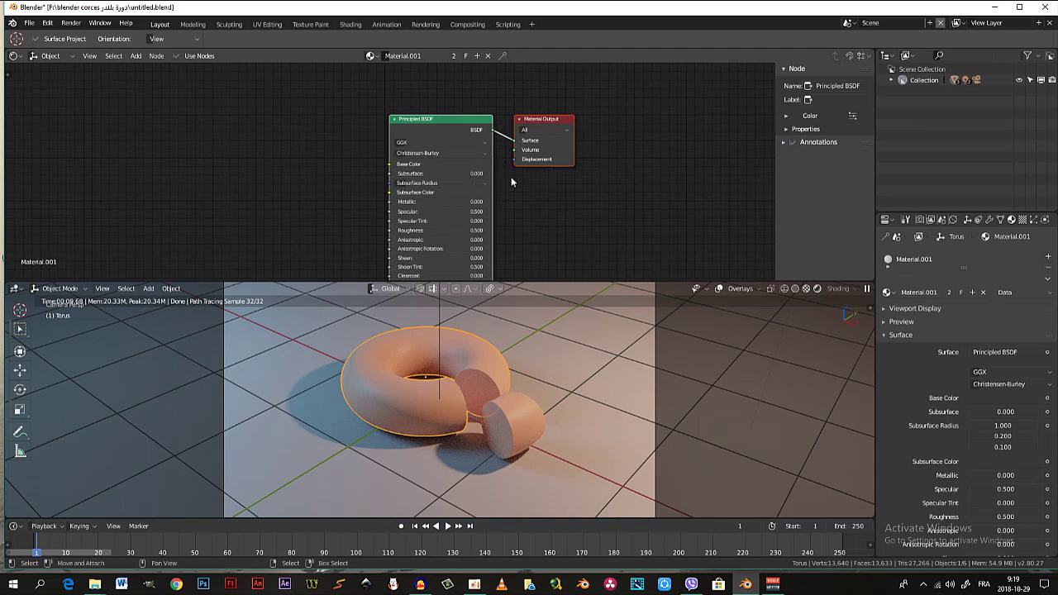
middle_drag(512, 177, 505, 159)
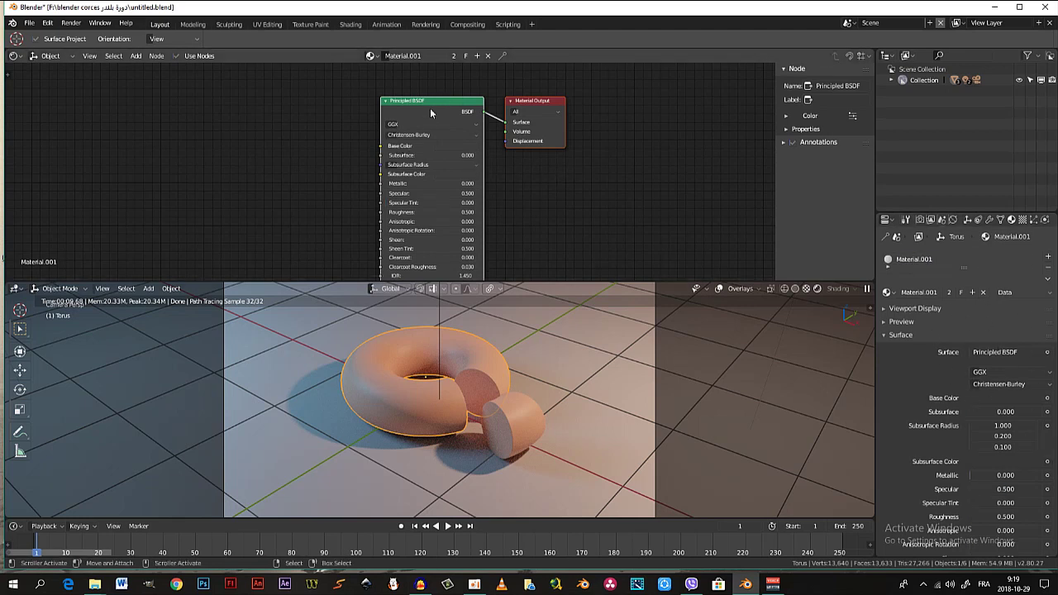
drag(424, 110, 329, 115)
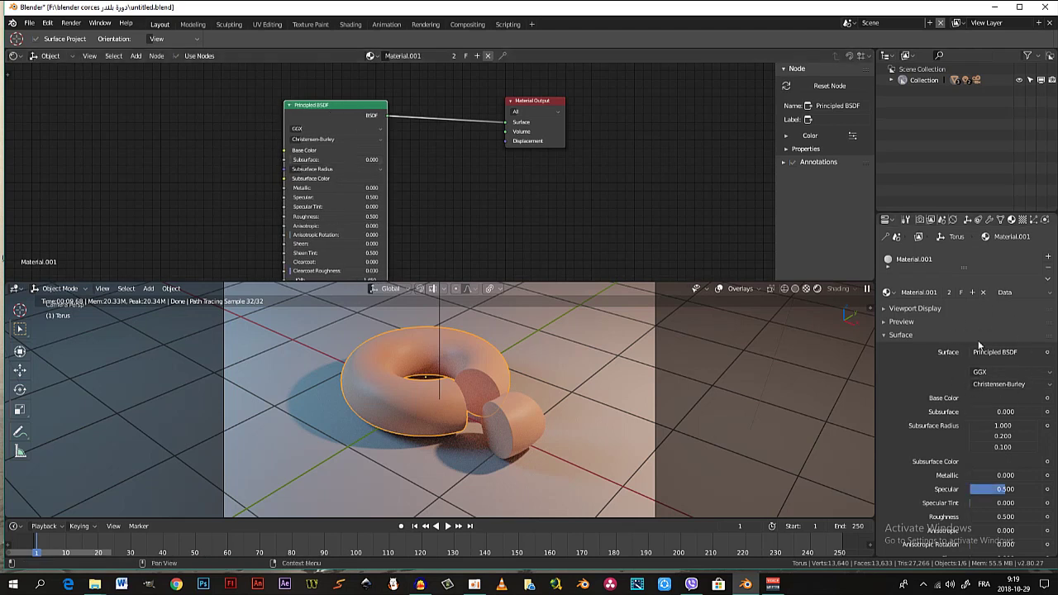
middle_drag(408, 180, 474, 180)
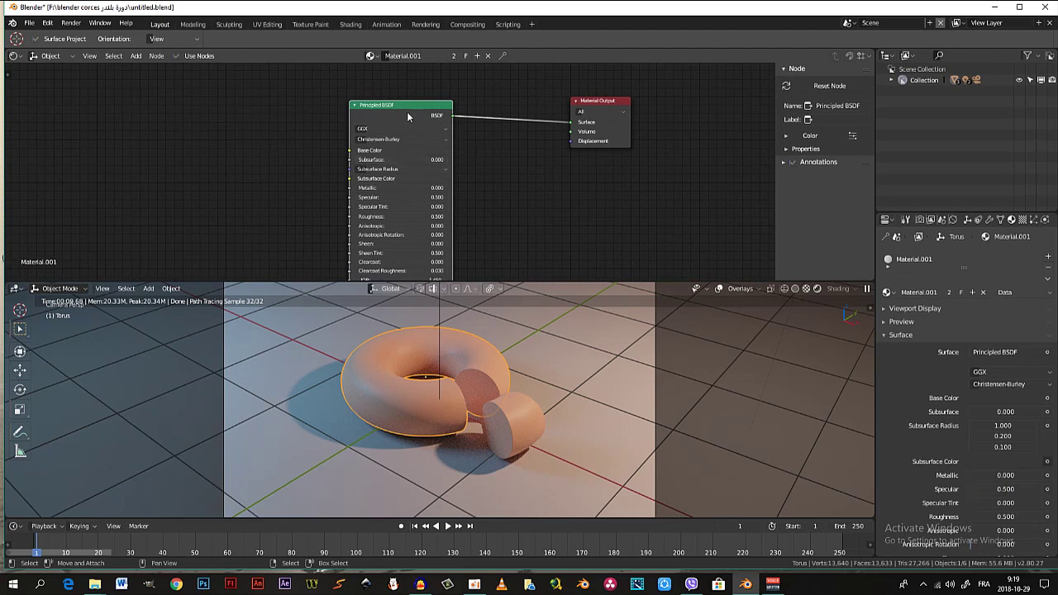
drag(397, 111, 454, 111)
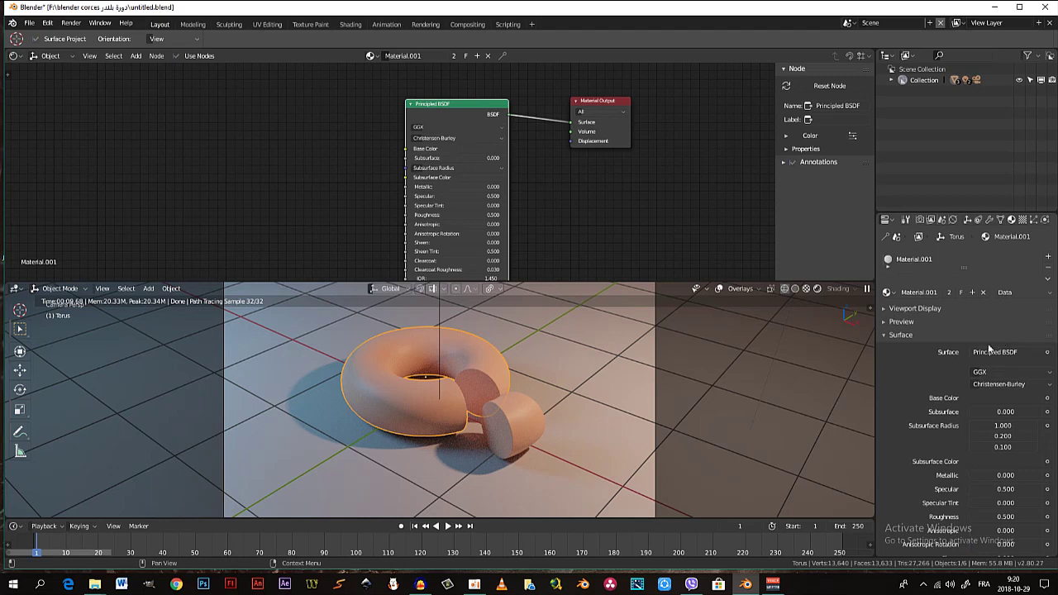
Compare the Principled BSDF parameters in the material settings with those on the shader node
scroll(997, 336, down, 6)
scroll(982, 364, up, 6)
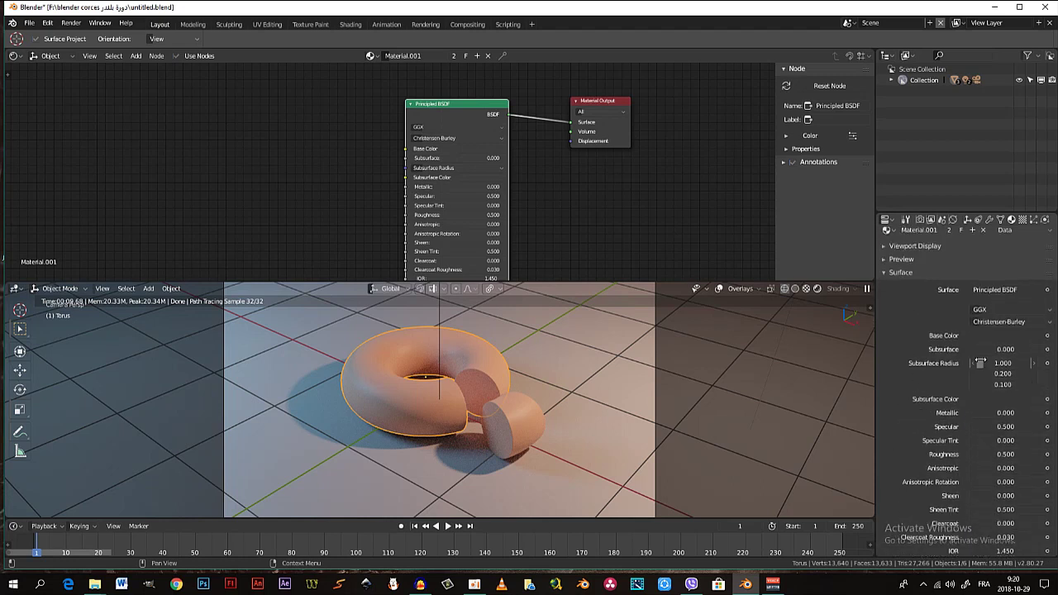
scroll(512, 132, up, 1)
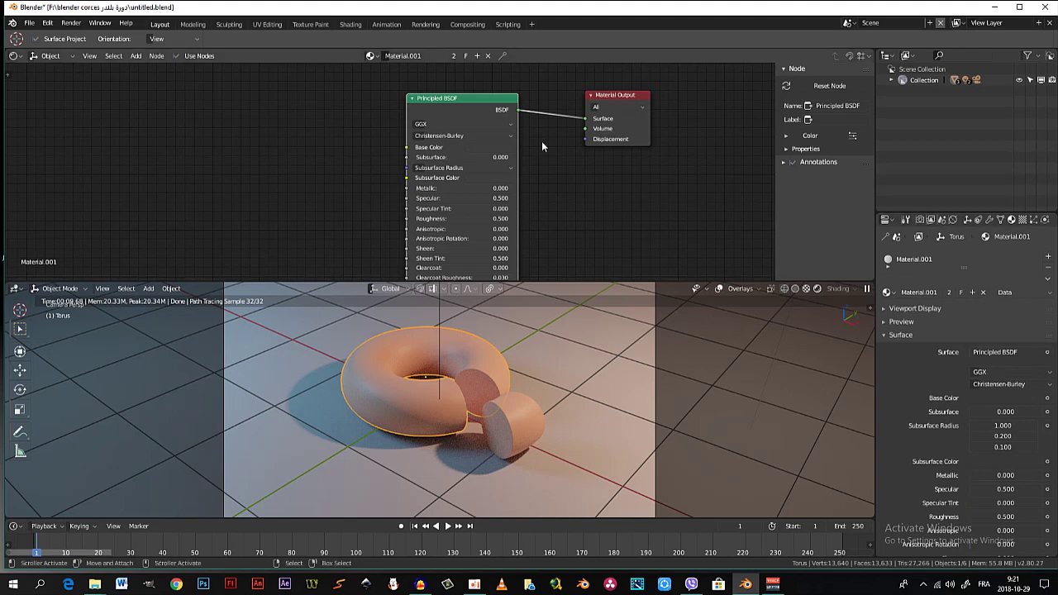
scroll(563, 165, down, 2)
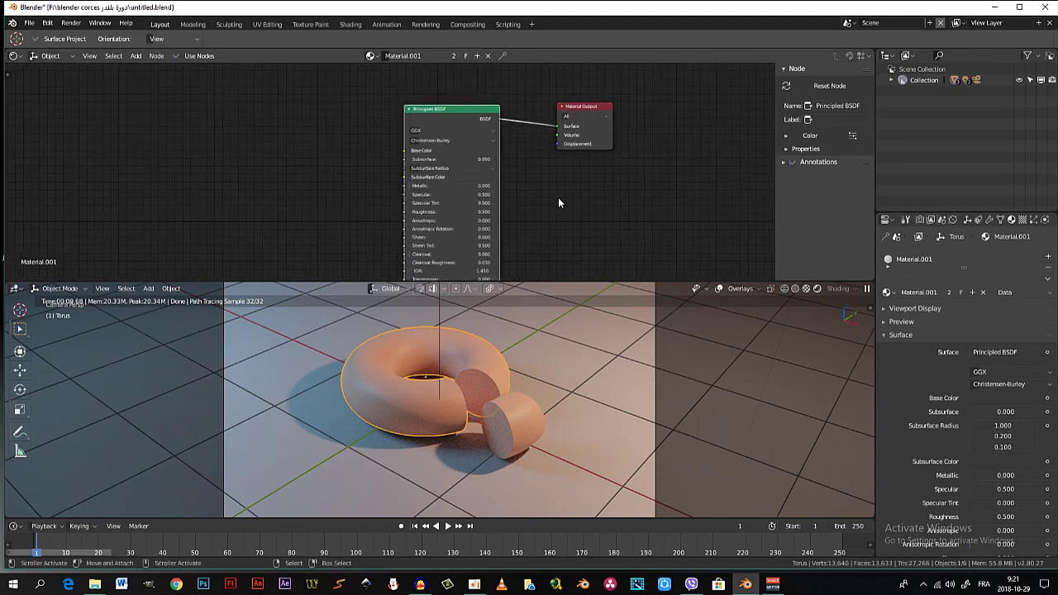
scroll(558, 202, up, 1)
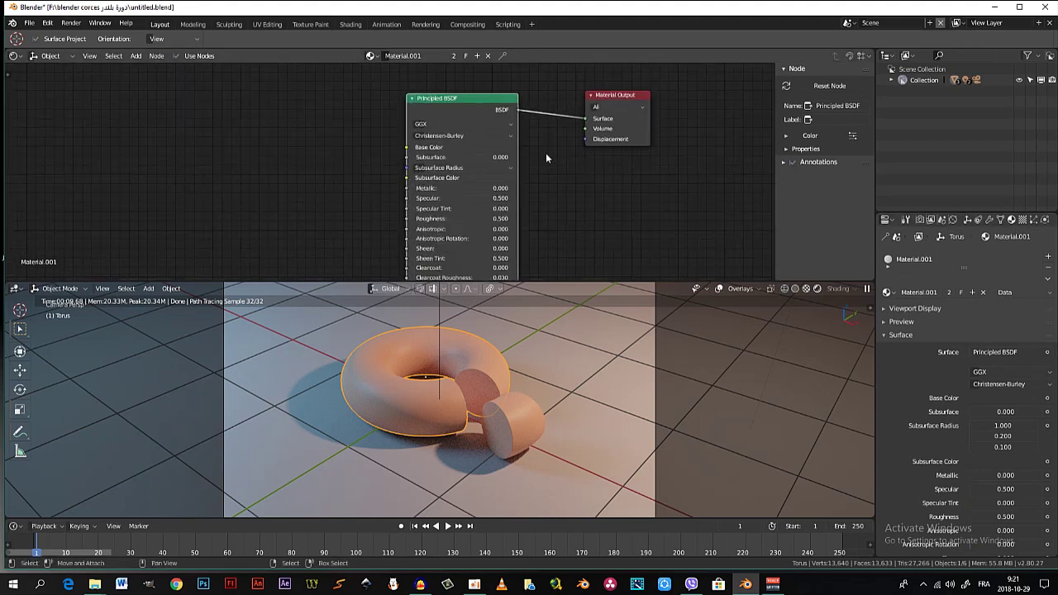
Try a green Base Color for Material.001 and cancel the change
click(997, 396)
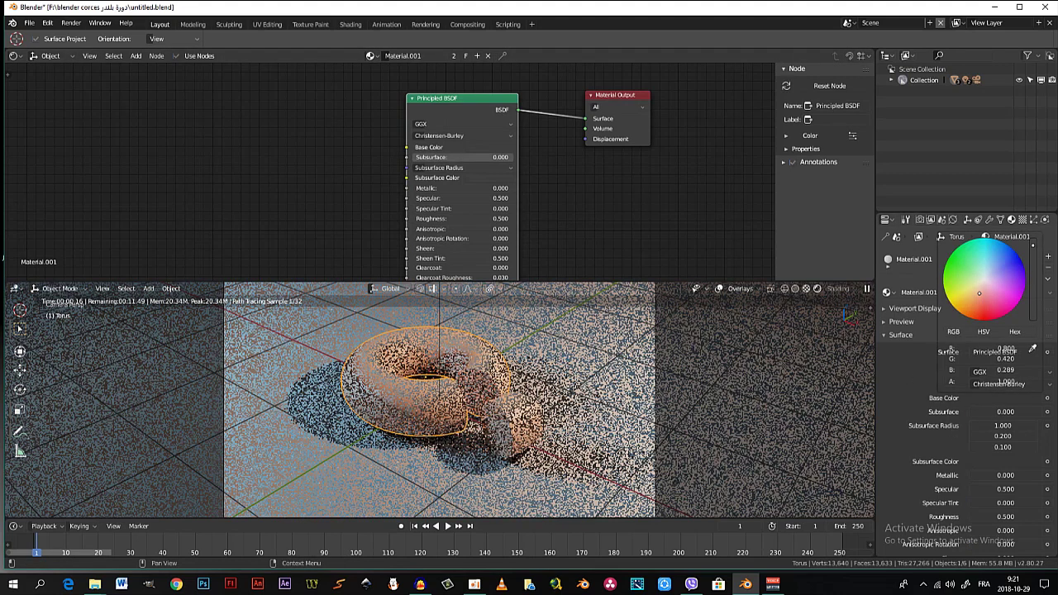
click(1003, 250)
click(973, 245)
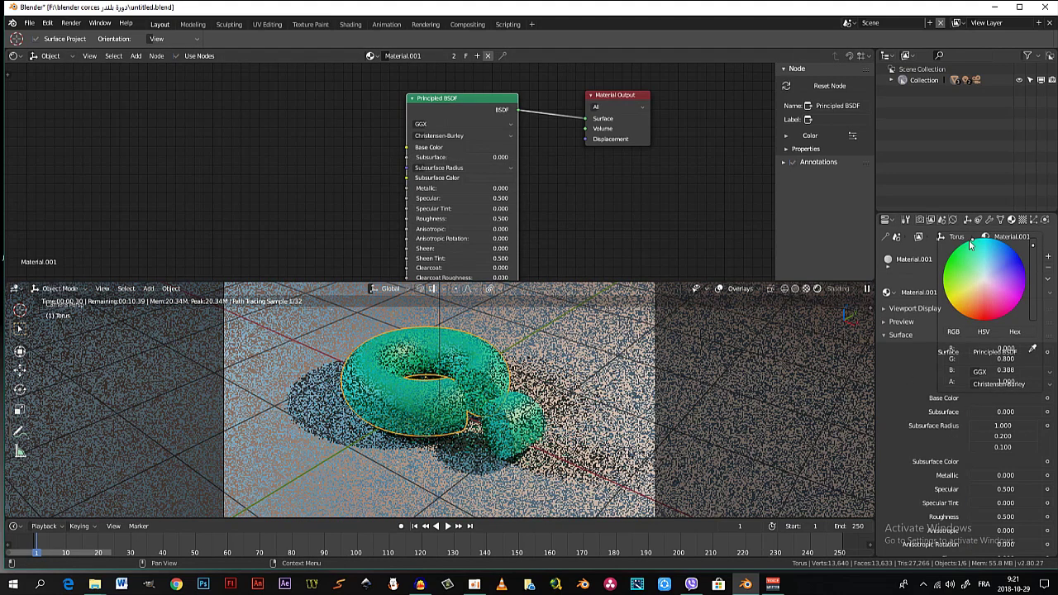
click(971, 261)
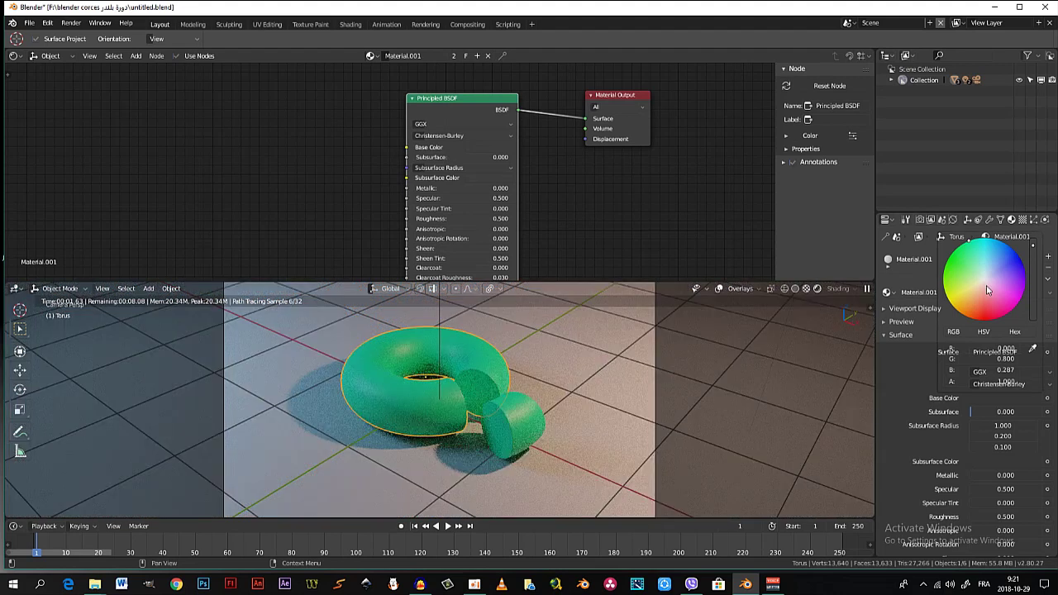
key(Escape)
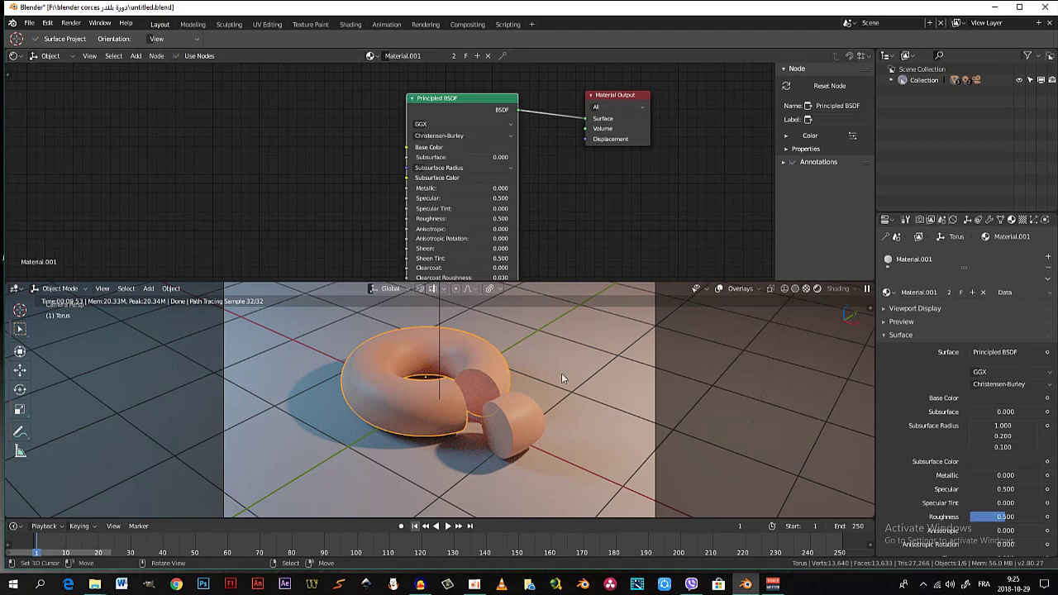
Return to solid shading and place the torus and its cut piece in separate collections, leaving only the torus visible
mouse_move(561, 377)
middle_down()
mouse_move(581, 425)
mouse_move(506, 401)
mouse_move(515, 417)
middle_up()
key(shift+z)
key(m)
click(517, 447)
click(524, 449)
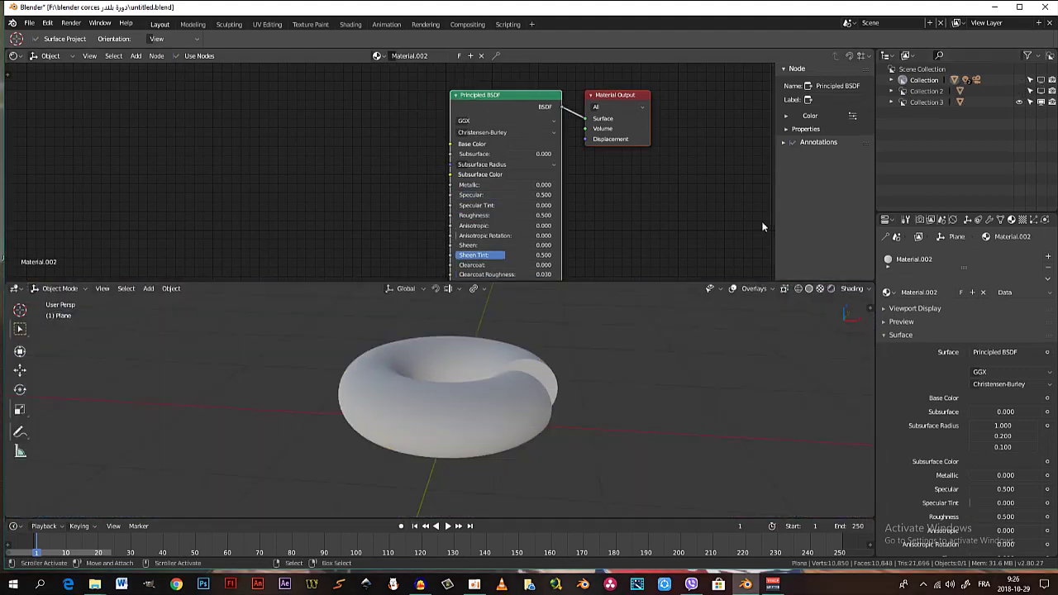
In Edit Mode, select the edge loops around both cut faces and along the torus, and mark them as seams
right_drag(463, 397, 519, 391)
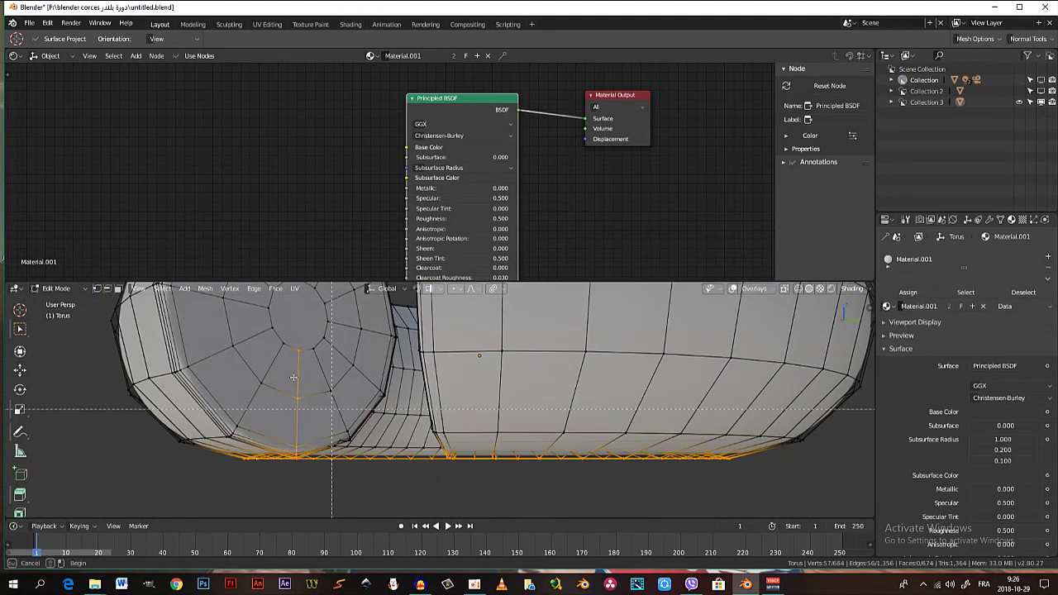
middle_drag(295, 417, 498, 454)
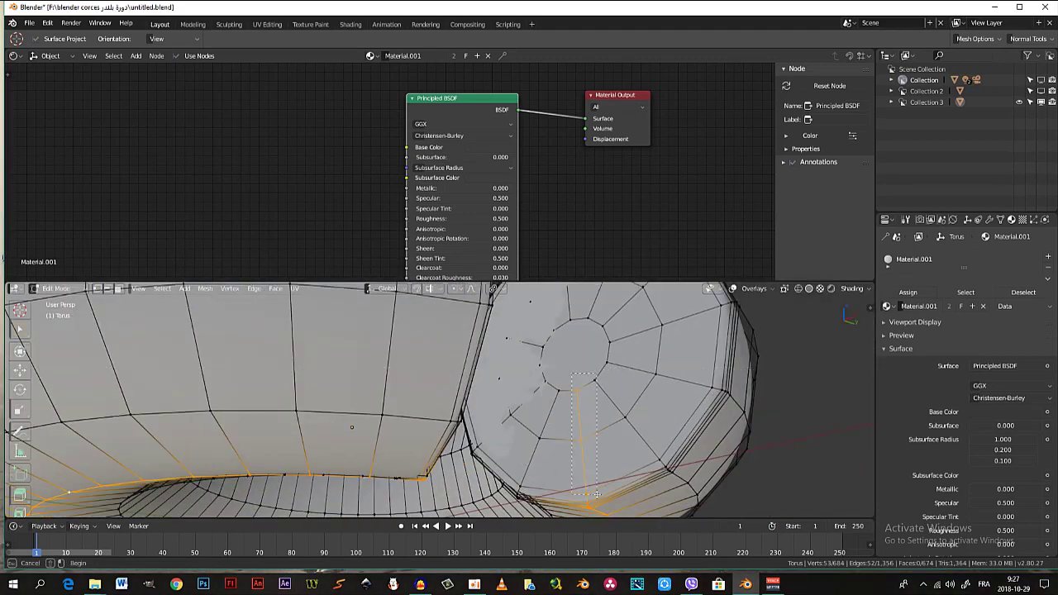
middle_drag(496, 413, 473, 447)
key(ctrl+e)
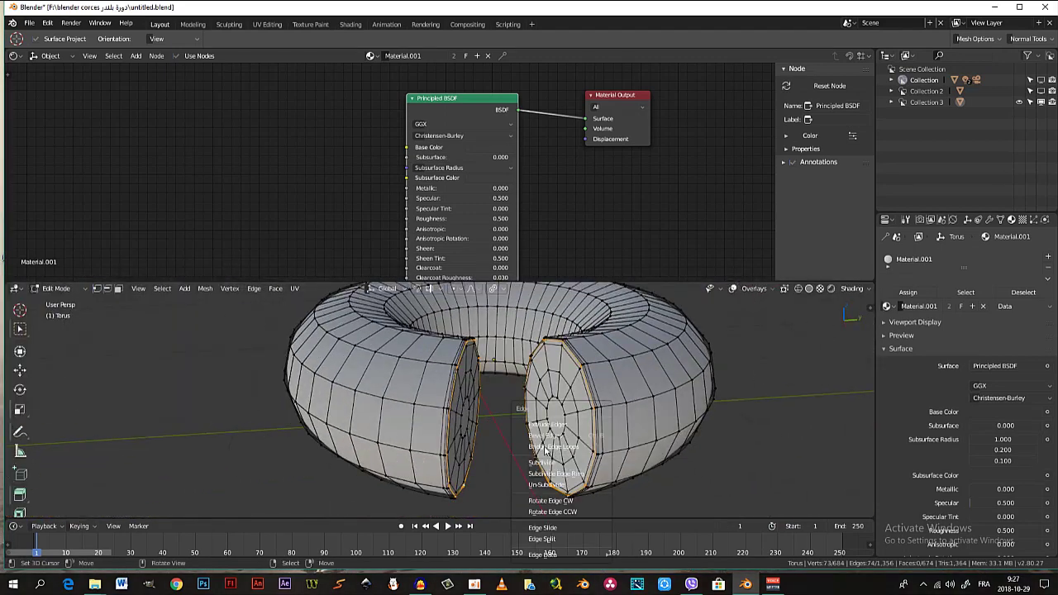
key(ctrl+e)
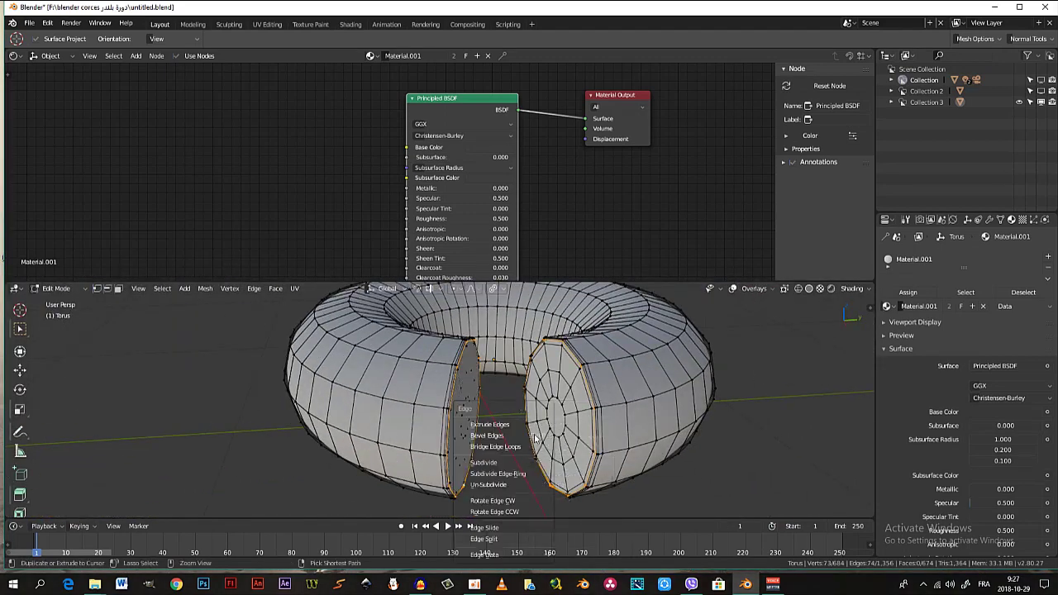
click(254, 289)
click(372, 364)
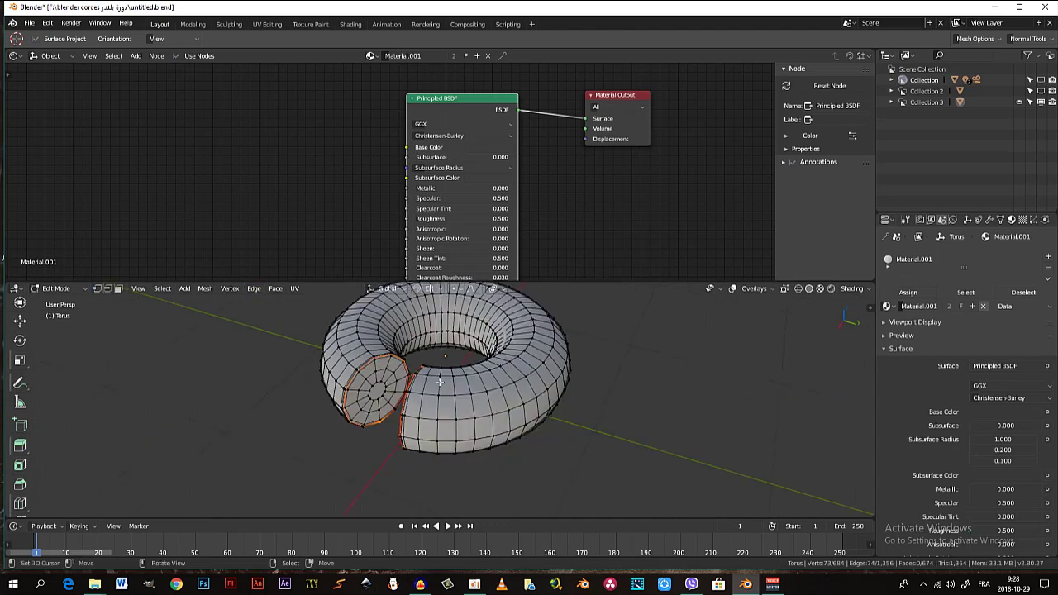
Unwrap the entire torus mesh with the Angle Based method and open the UV Editing workspace
key(a)
key(u)
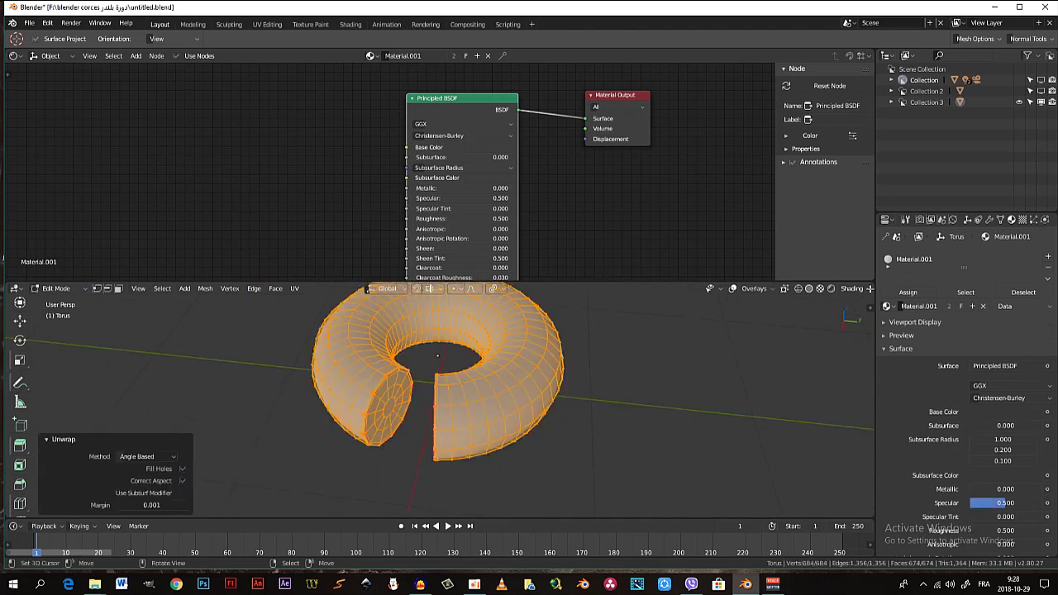
click(267, 24)
scroll(342, 247, down, 3)
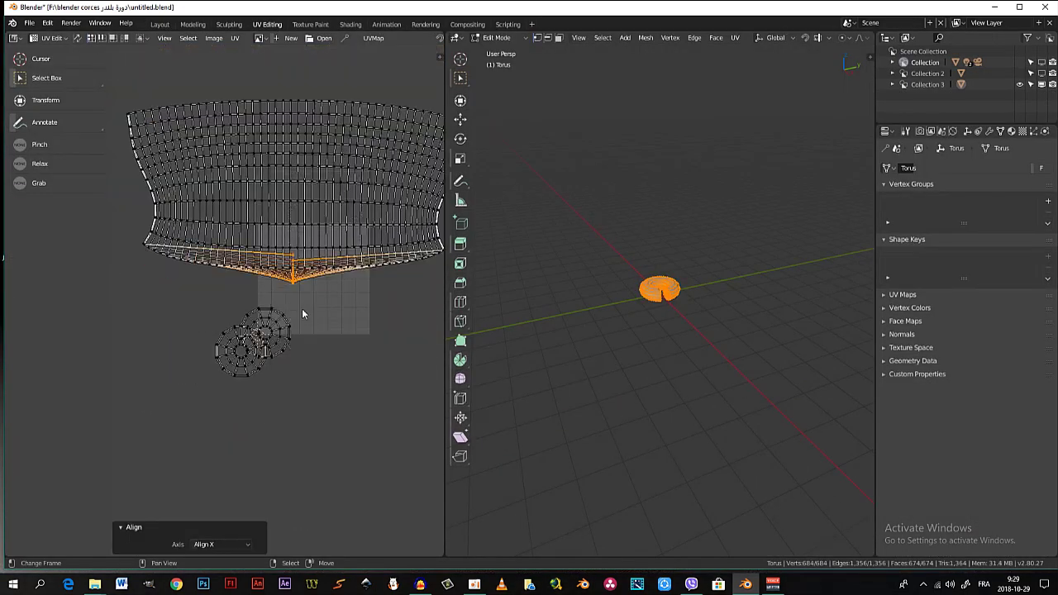
Undo the Align X on the torus's UV island and straighten its horizontal vertex rows one by one with Align
key(ctrl+z)
key(w)
alt+right_click(368, 270)
alt+right_click(339, 226)
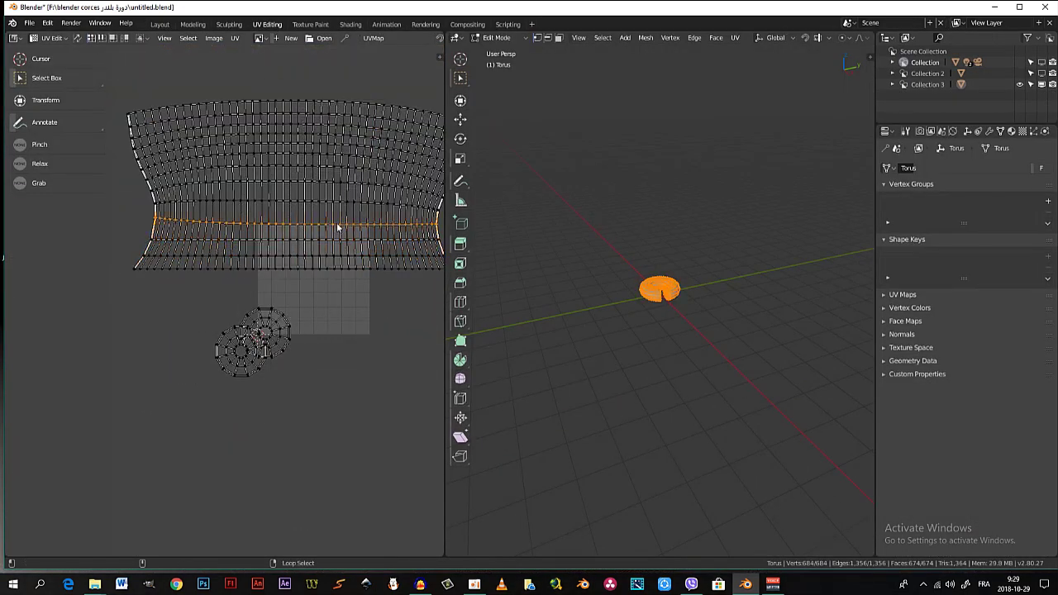
scroll(272, 220, up, 6)
key(w)
click(286, 163)
middle_drag(286, 163, 280, 283)
alt+right_click(280, 284)
scroll(279, 283, down, 5)
key(shift+w)
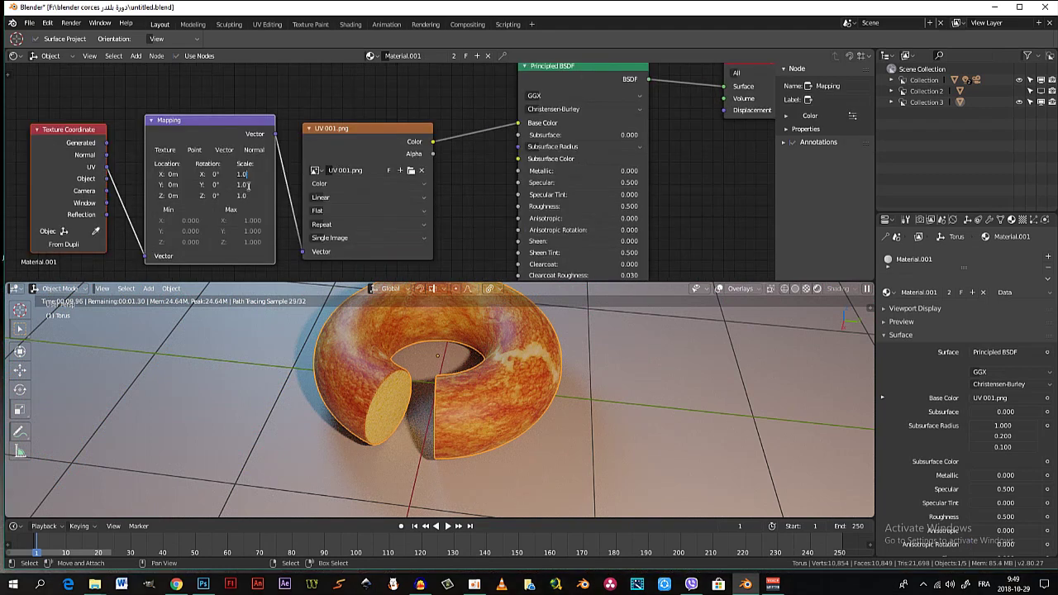
Try an X scale of 2 in the Mapping node feeding the UV 001.png texture, and undo the change
click(248, 174)
text(2)
key(Return)
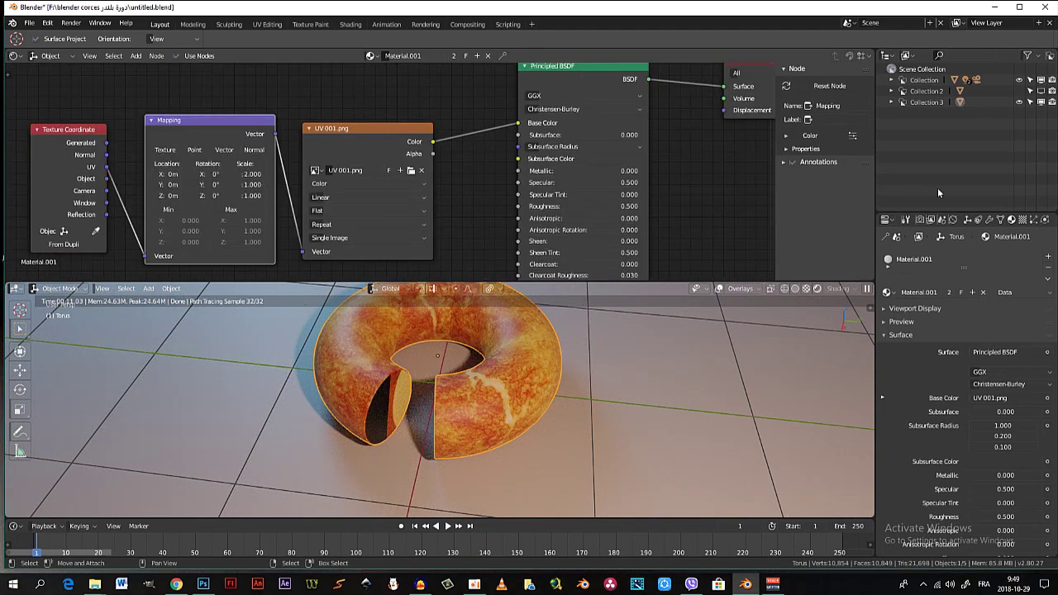
click(1000, 220)
key(ctrl+z)
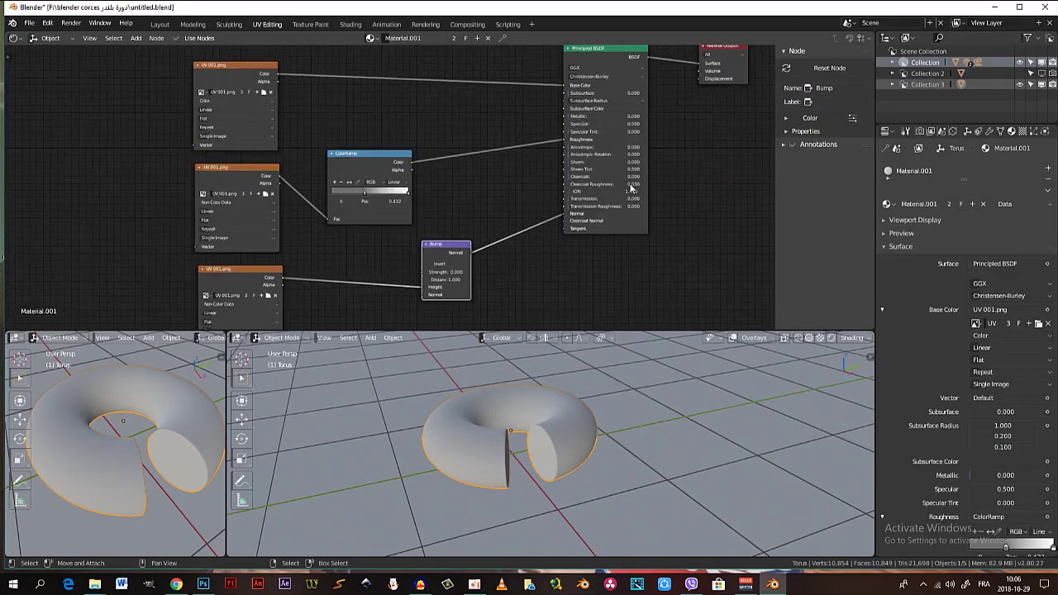
scroll(438, 178, down, 2)
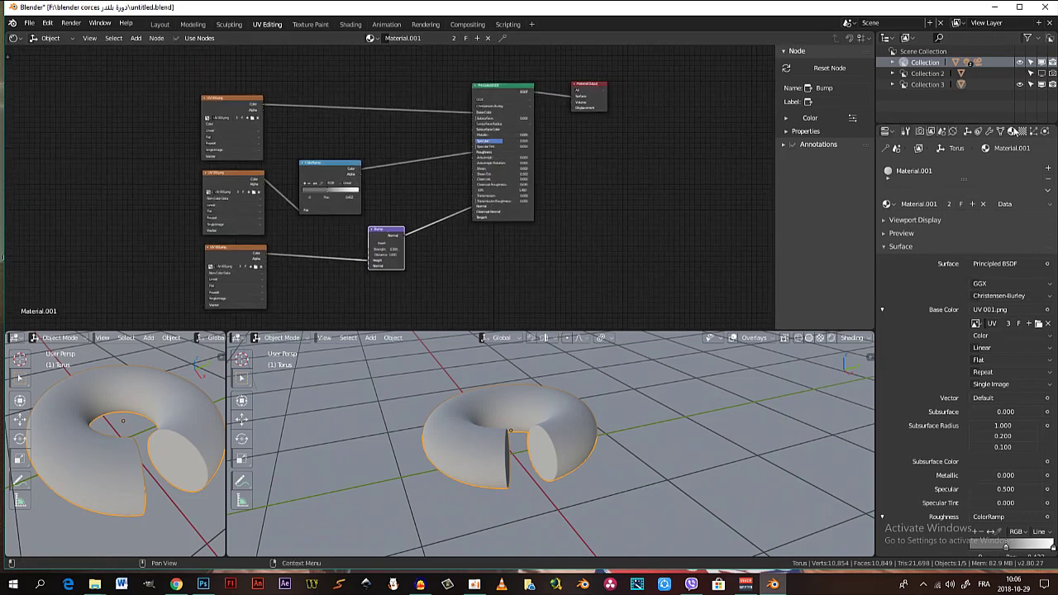
Examine Material.001's surface settings in the material properties, covering the base color, roughness and normal inputs and their UV 001.png textures
scroll(939, 267, down, 15)
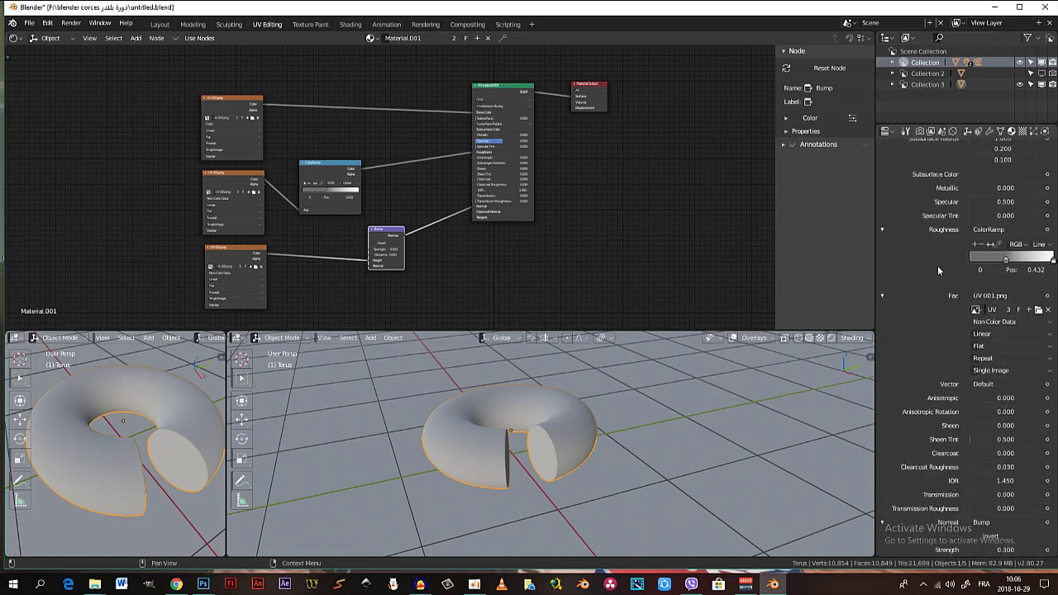
scroll(939, 272, down, 6)
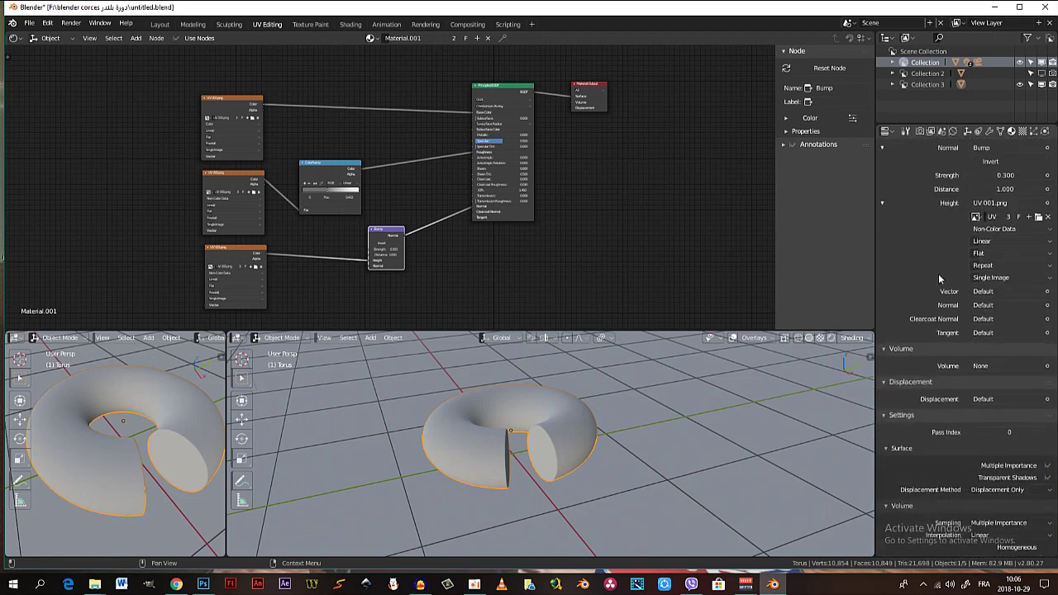
scroll(938, 277, up, 10)
scroll(939, 274, up, 8)
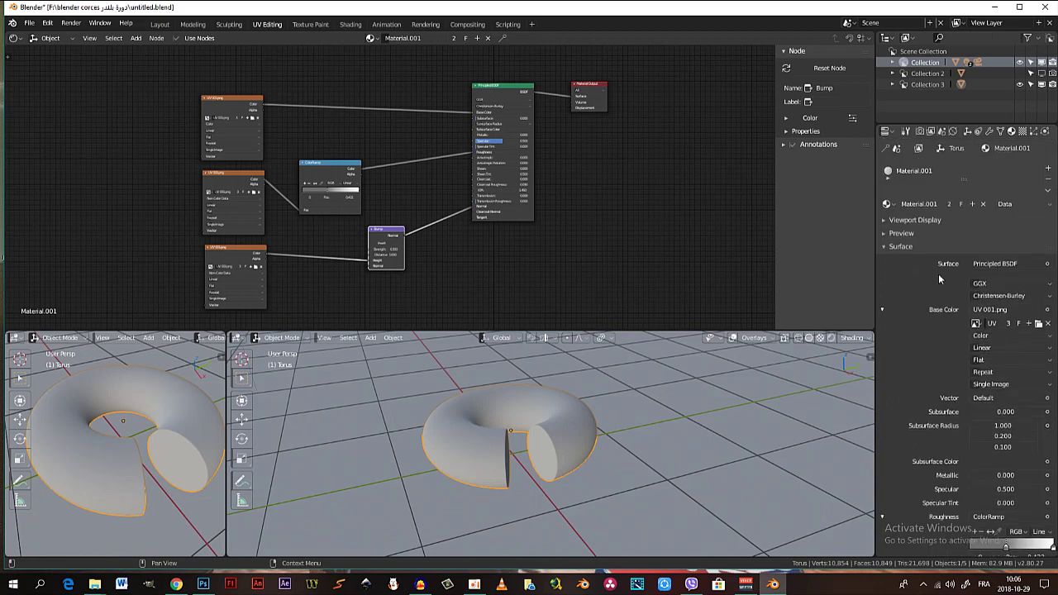
Select all the nodes of Material.001, from the three image textures through to the Principled BSDF and Material Output
scroll(354, 154, down, 2)
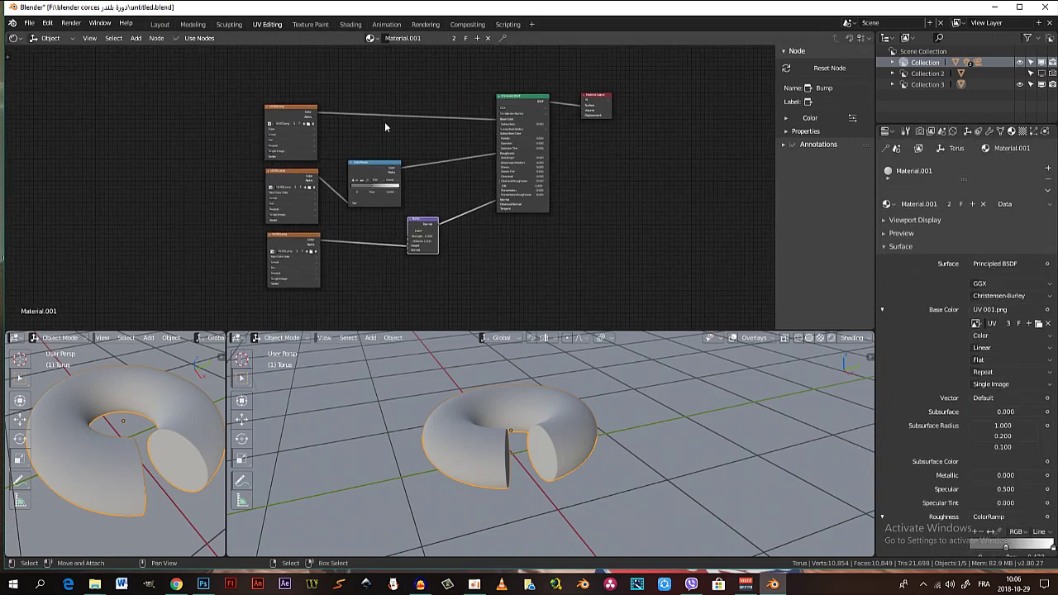
drag(293, 92, 319, 314)
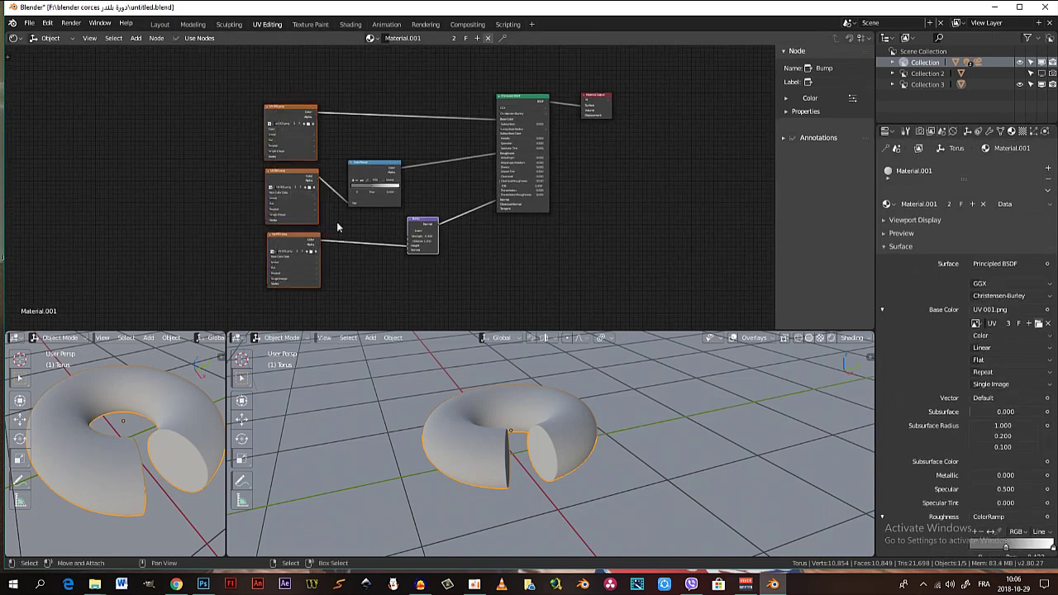
drag(498, 88, 652, 238)
middle_drag(539, 178, 517, 183)
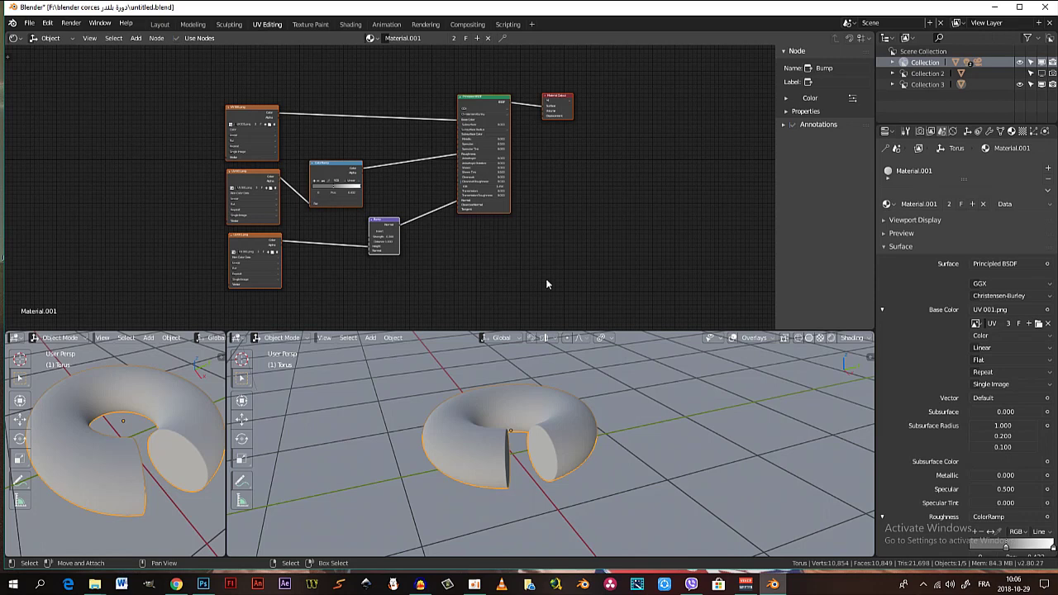
middle_drag(488, 292, 621, 290)
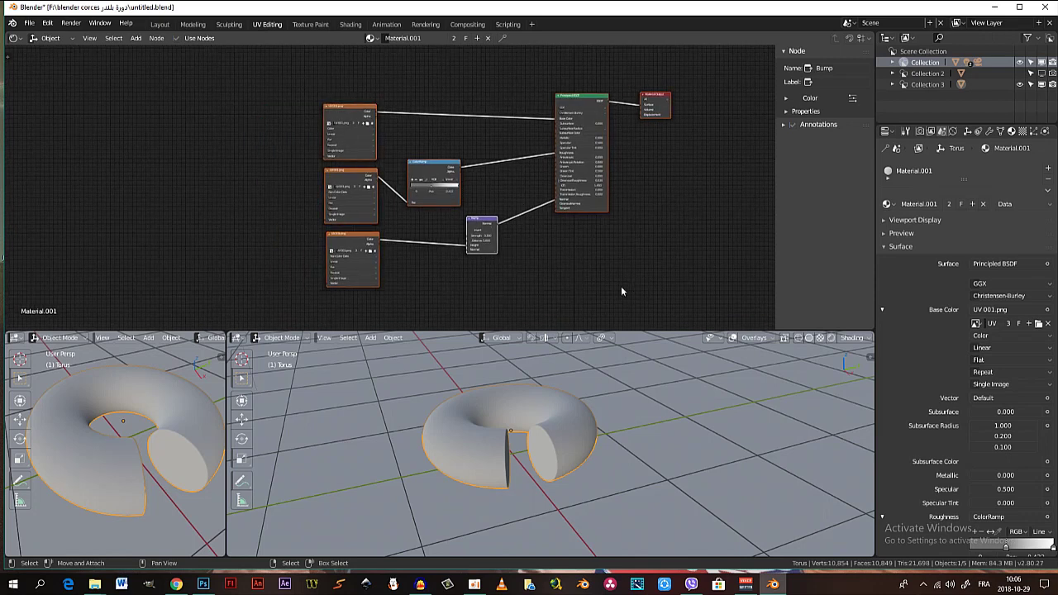